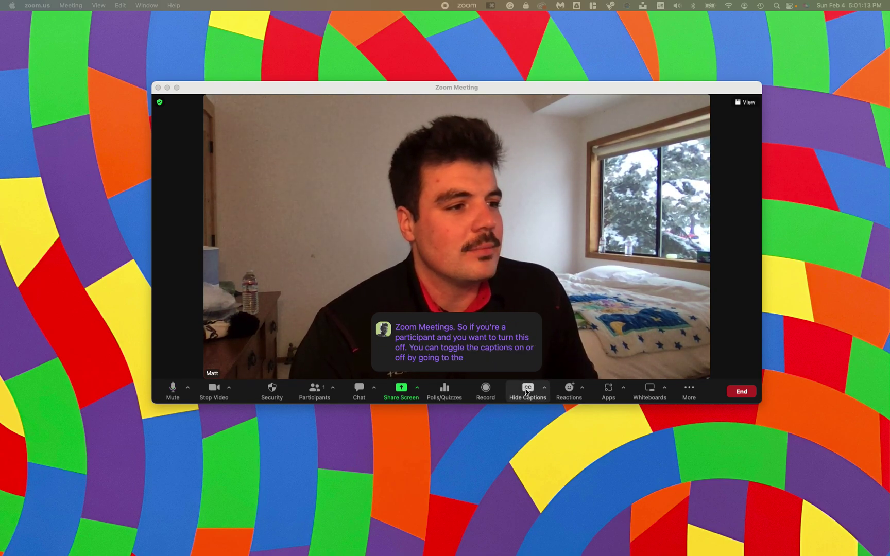
- Hide the live captions in the meeting and show them again
click(526, 391)
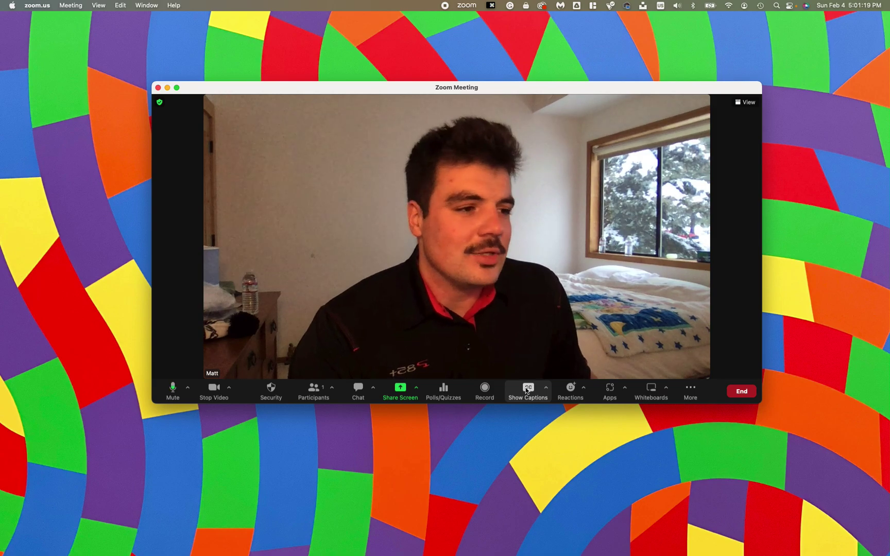
click(527, 392)
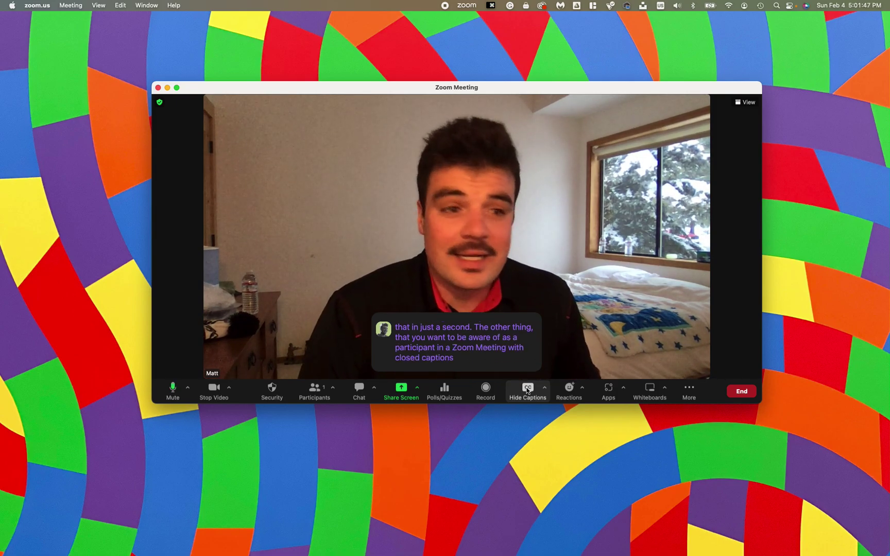
- Open the meeting's subtitle settings and set the closed captioning font size to 19
click(544, 391)
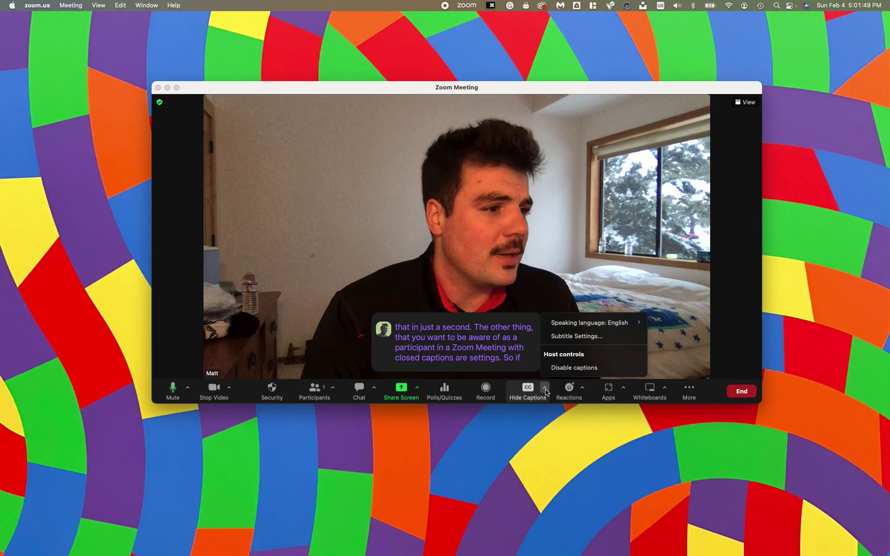
click(595, 338)
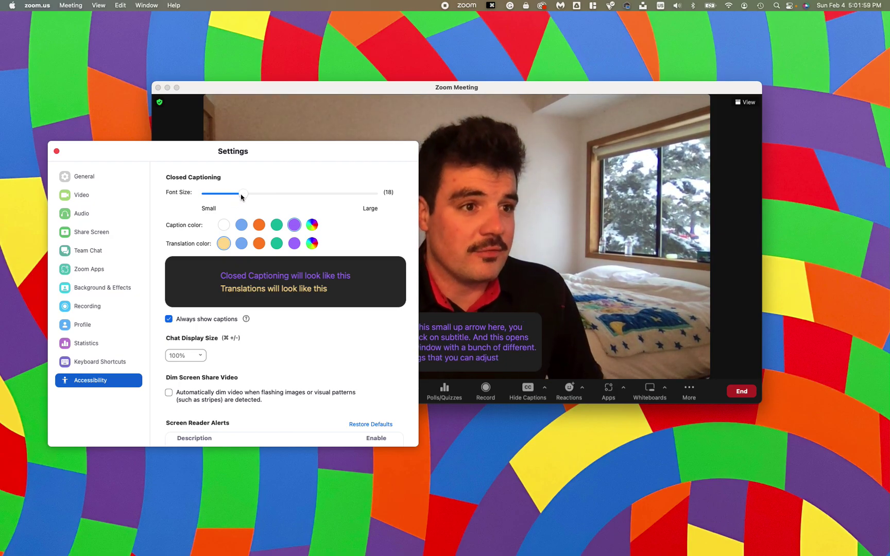
drag(243, 194, 329, 202)
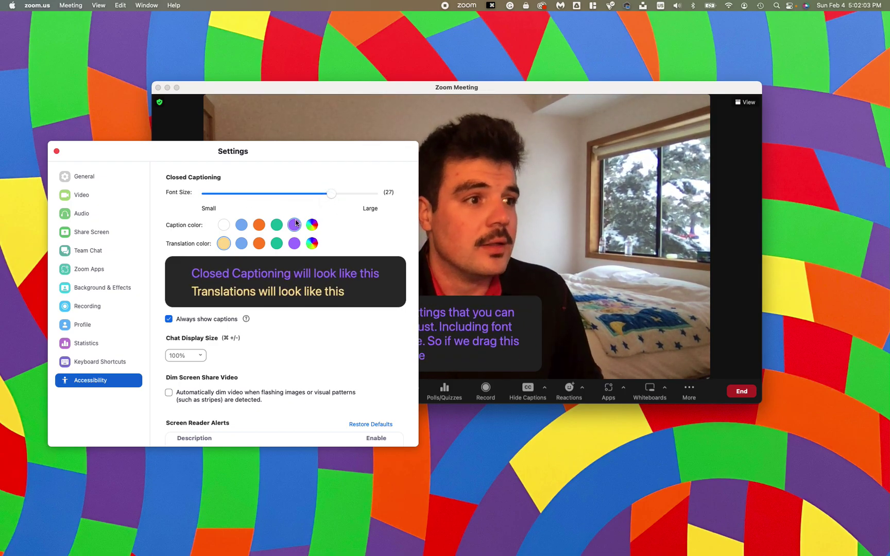
drag(330, 195, 261, 201)
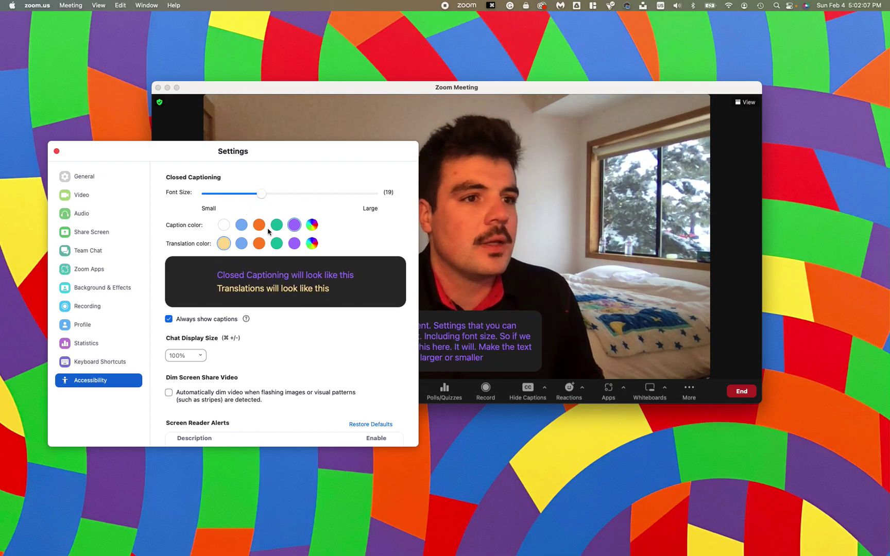
- Try blue and orange as the caption color, settle on green, and hide the captions in the meeting
click(246, 226)
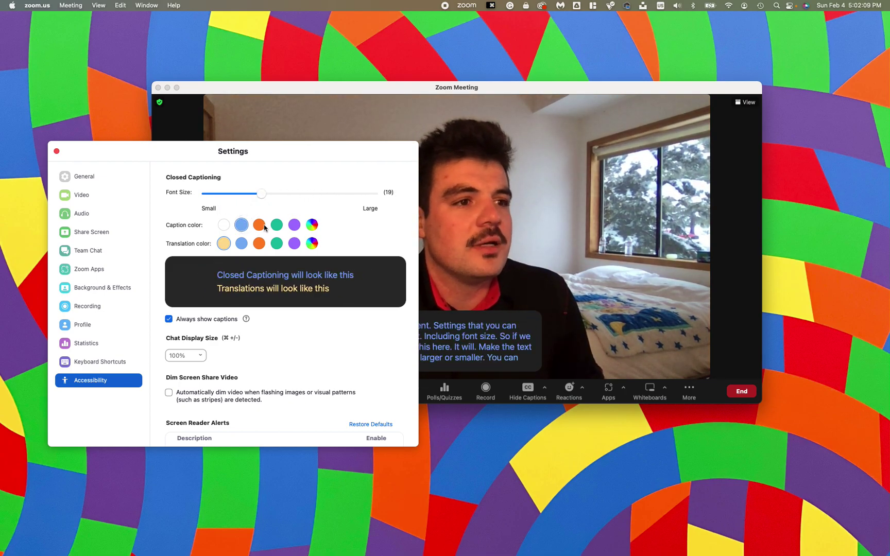
click(261, 226)
click(277, 225)
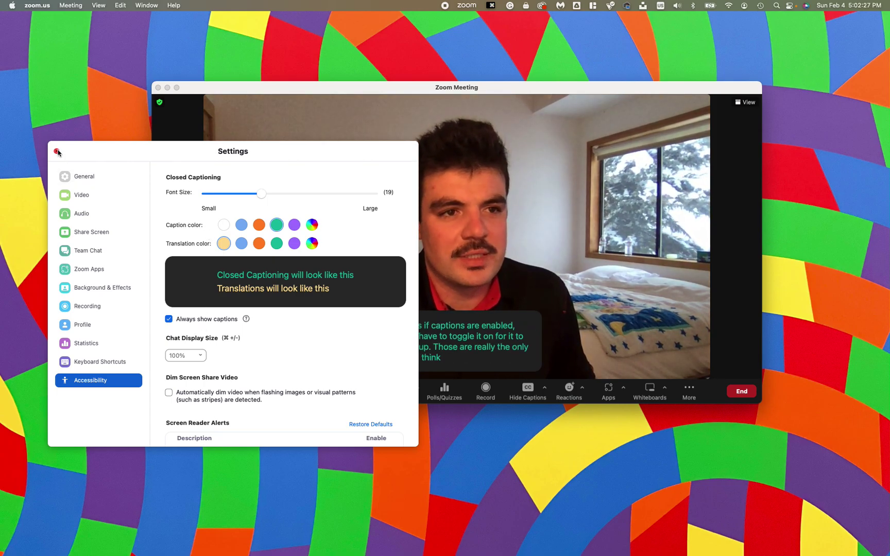
click(57, 151)
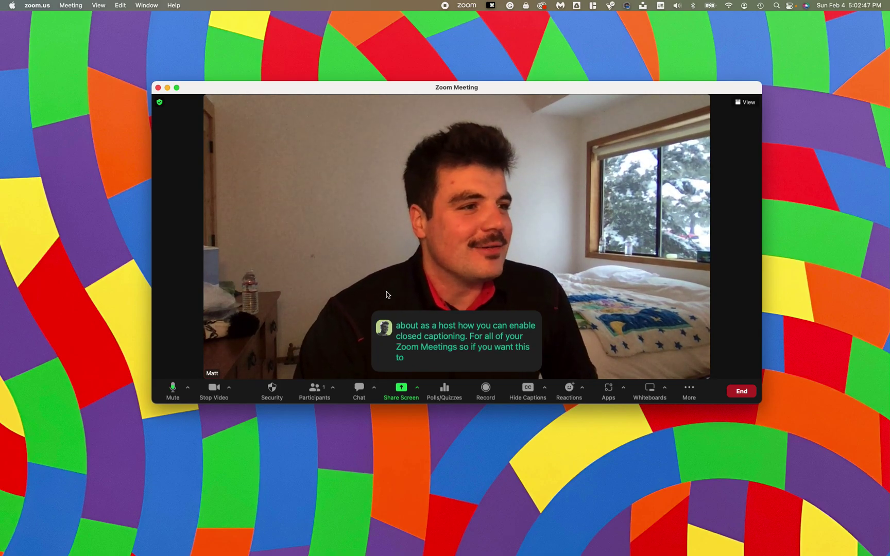
click(527, 390)
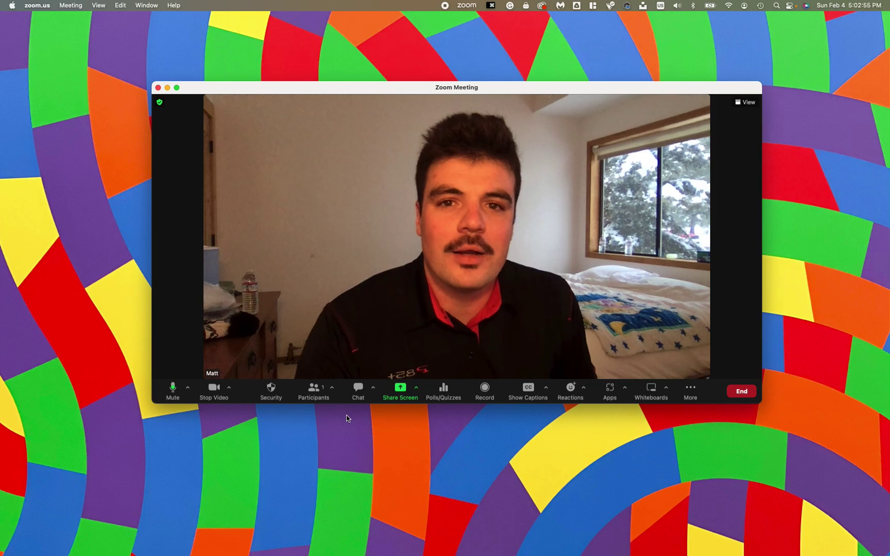
- Open a new Brave browser window and widen it over the meeting window
mouse_move(399, 555)
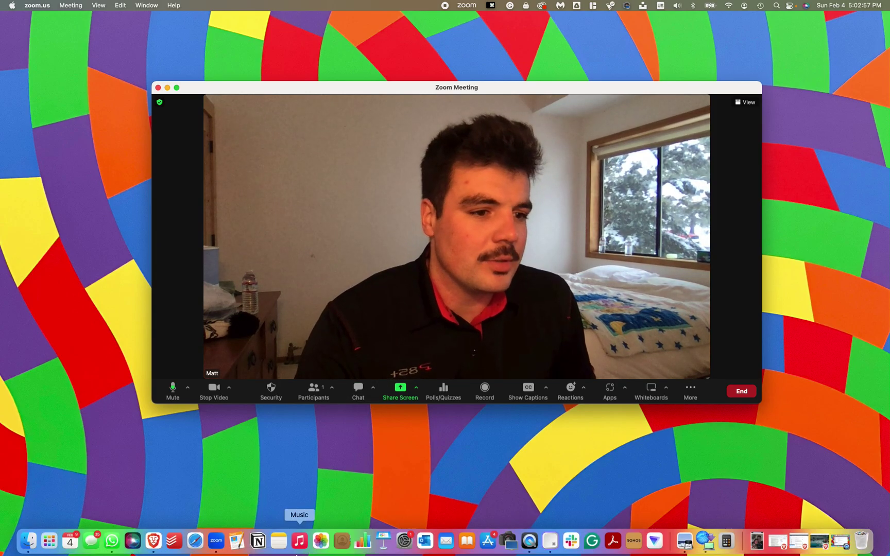
right_click(153, 541)
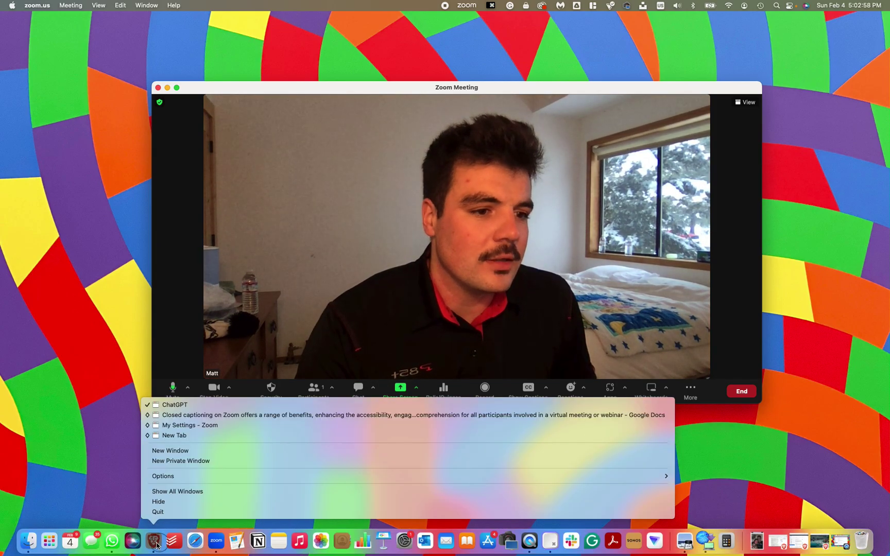
click(183, 451)
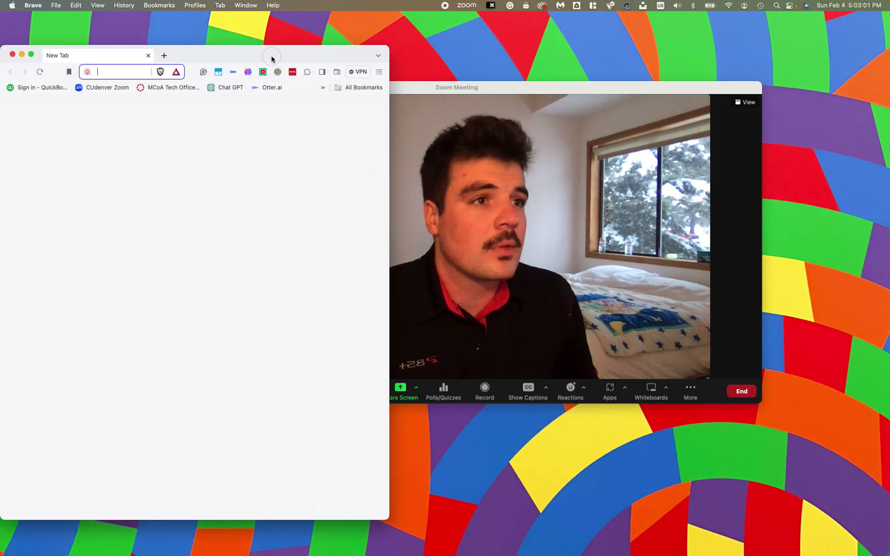
drag(272, 55, 466, 37)
drag(578, 500, 759, 496)
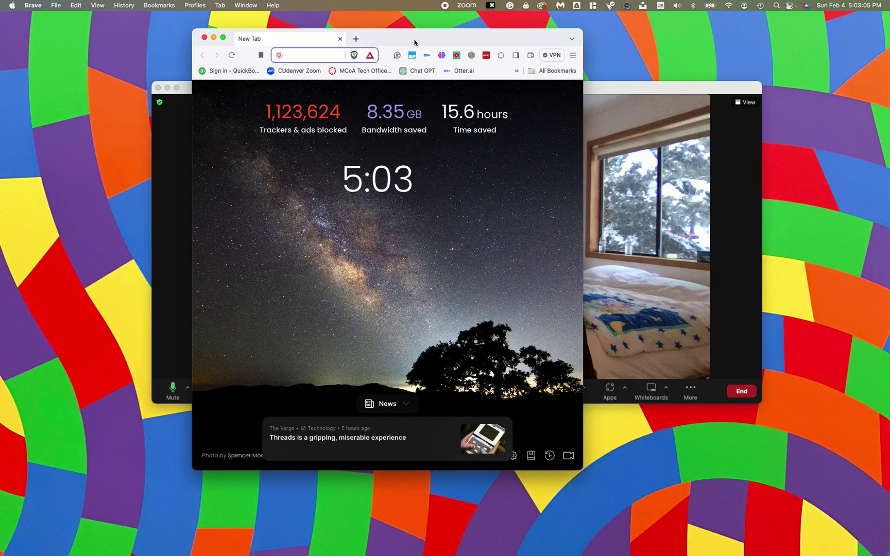
drag(408, 34, 380, 33)
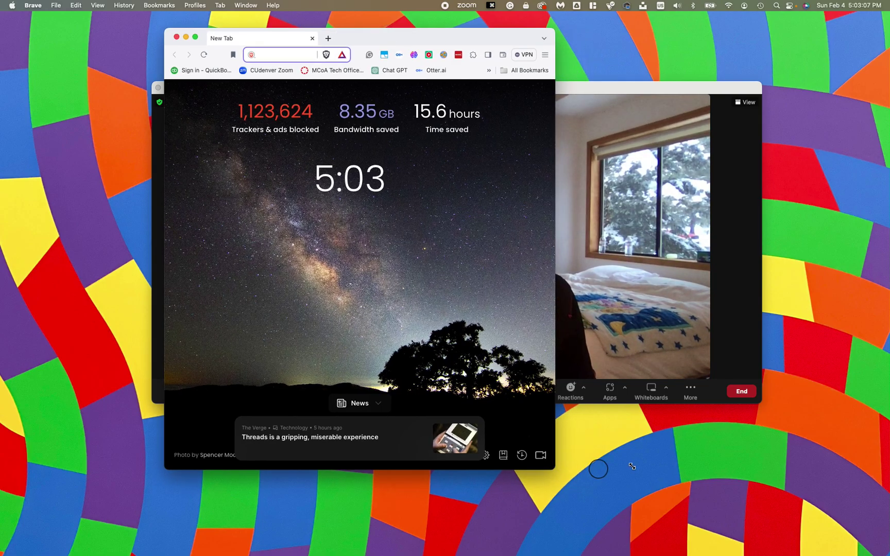
drag(632, 466, 727, 462)
- Go to the account settings from zoom.us/profile and search them for "closed caption"
text(zoom.us)
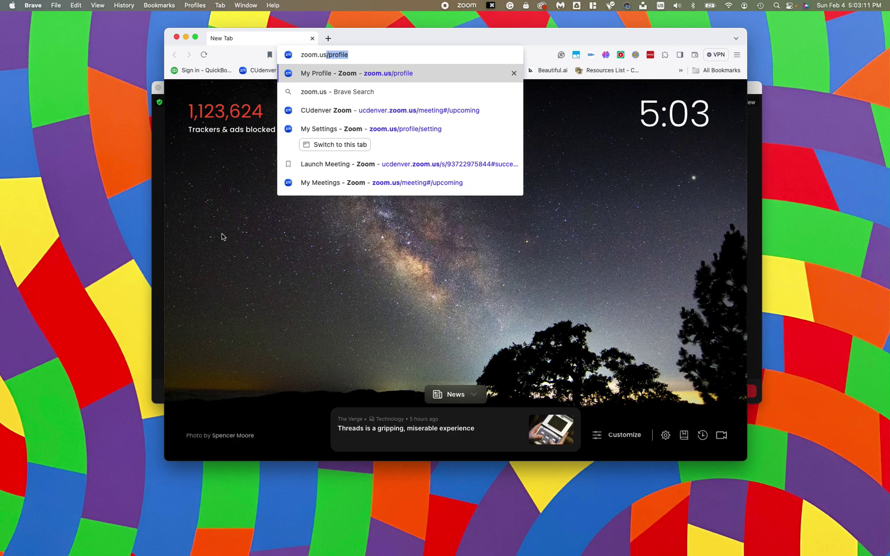
key(Return)
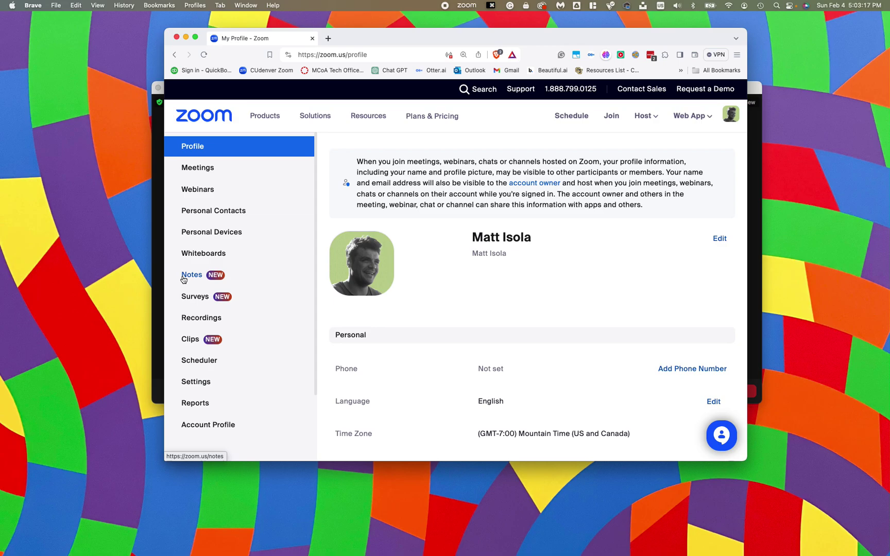
click(196, 382)
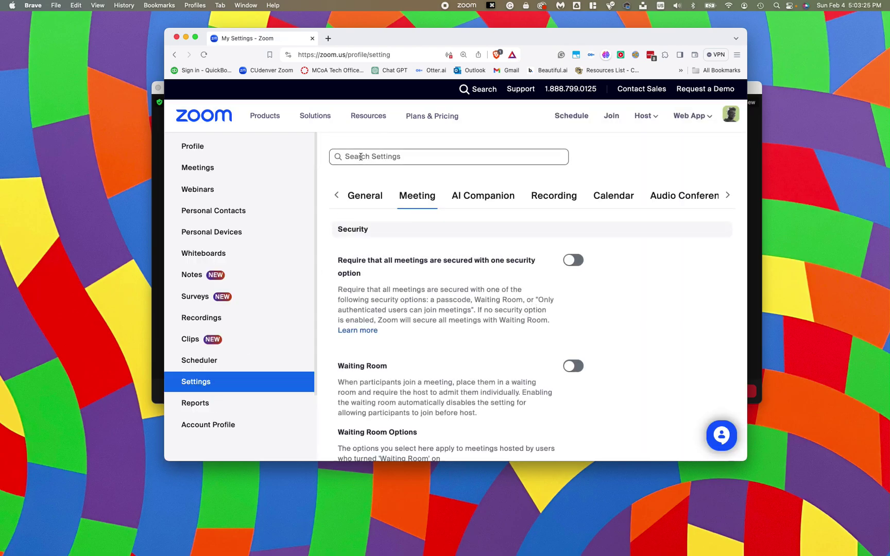
click(361, 157)
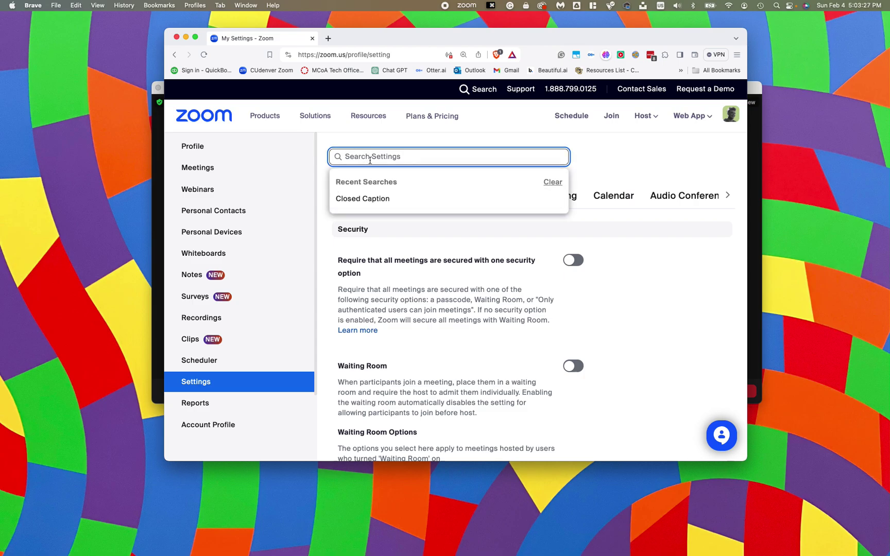
text(closed caption)
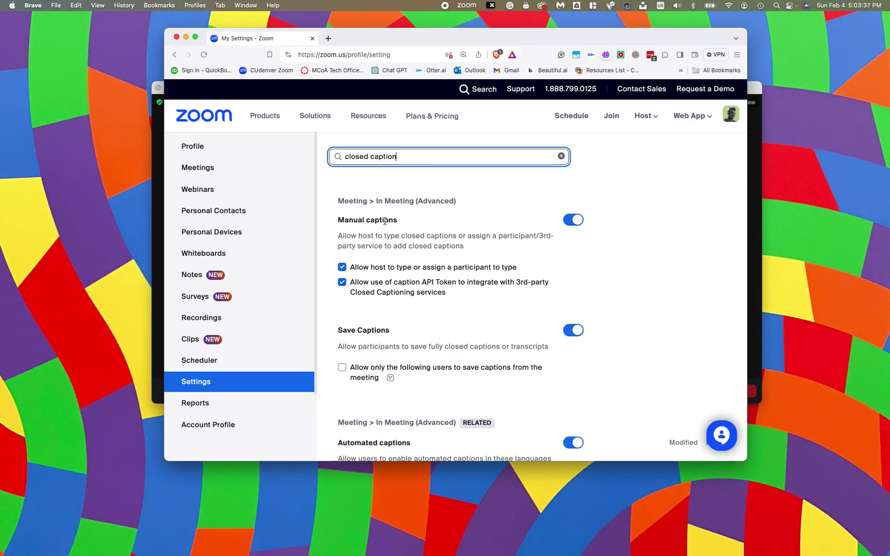
- Review the manual captions, save captions and automated captions settings, including who may enable captions
scroll(399, 234, down, 1)
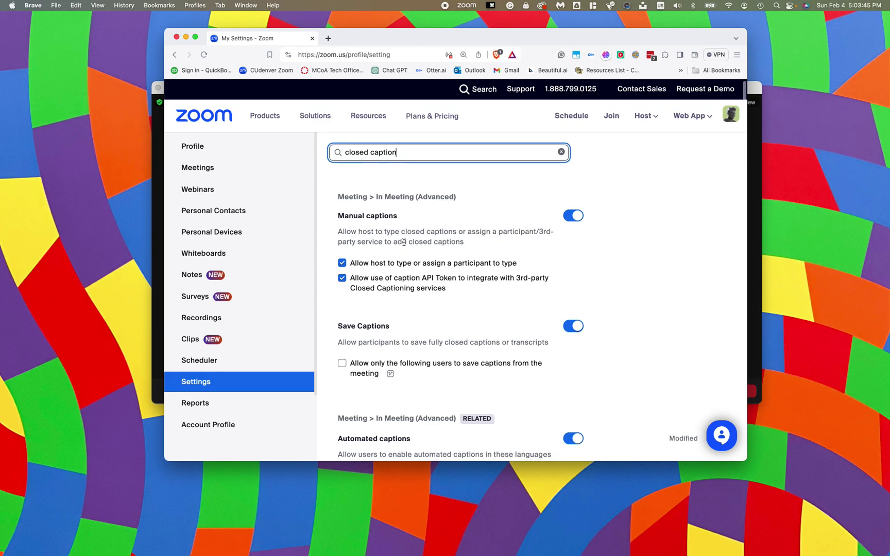
scroll(404, 245, down, 5)
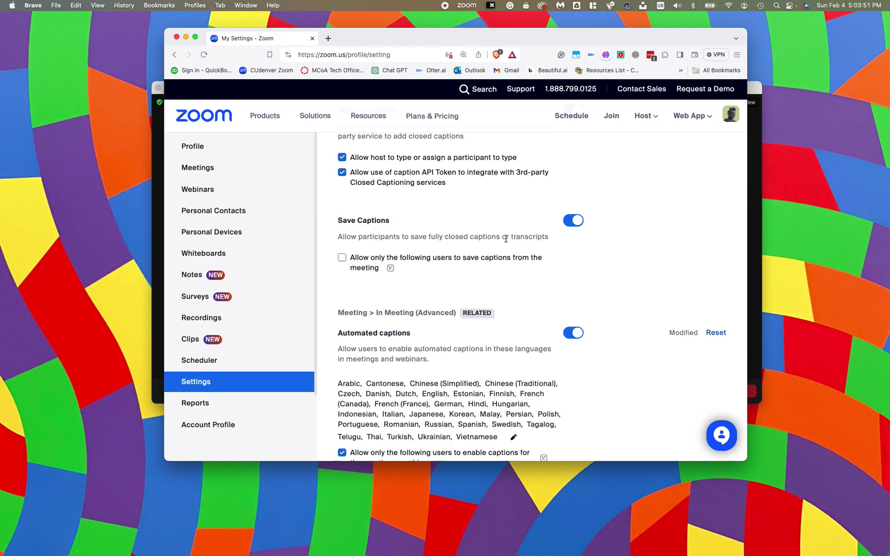
scroll(505, 237, down, 1)
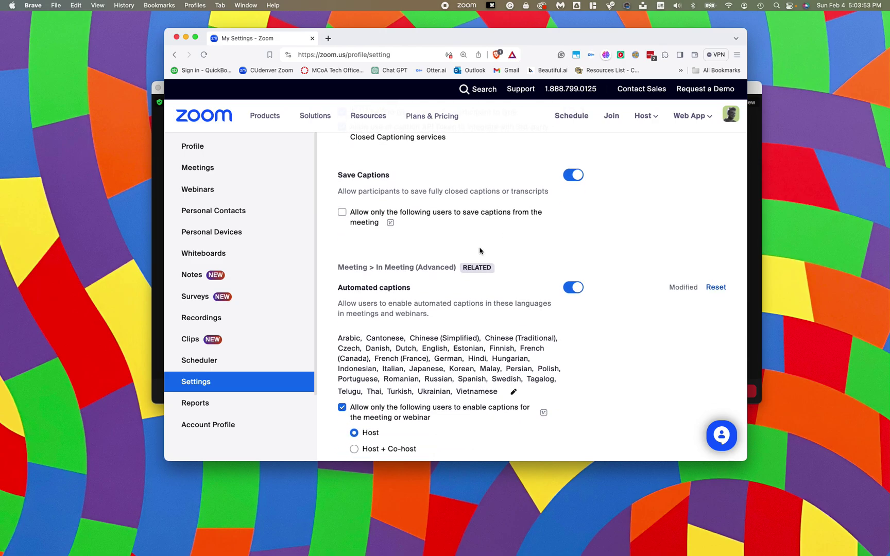
scroll(399, 264, down, 3)
click(336, 222)
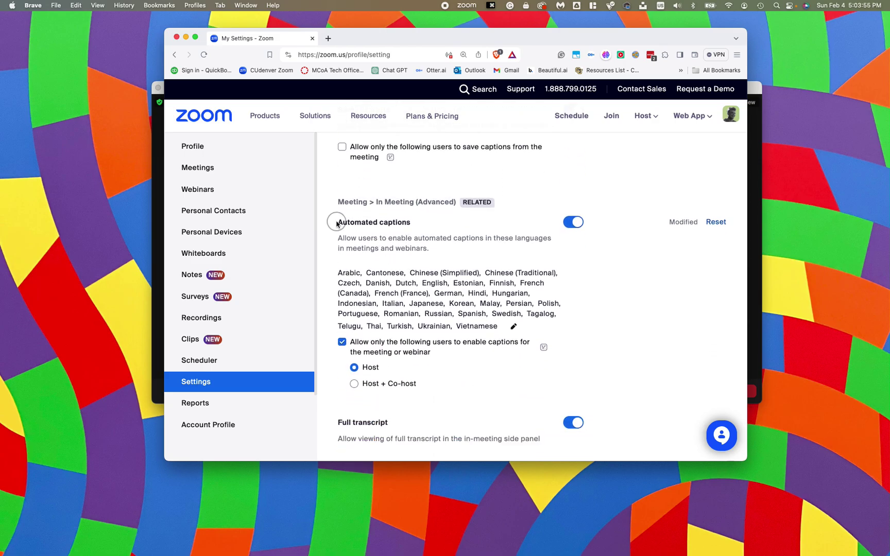
drag(337, 222, 410, 225)
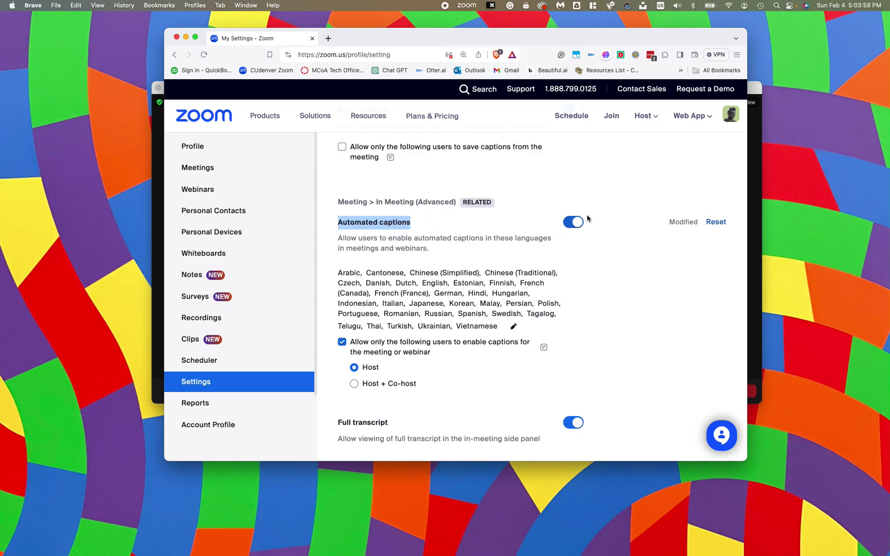
click(479, 236)
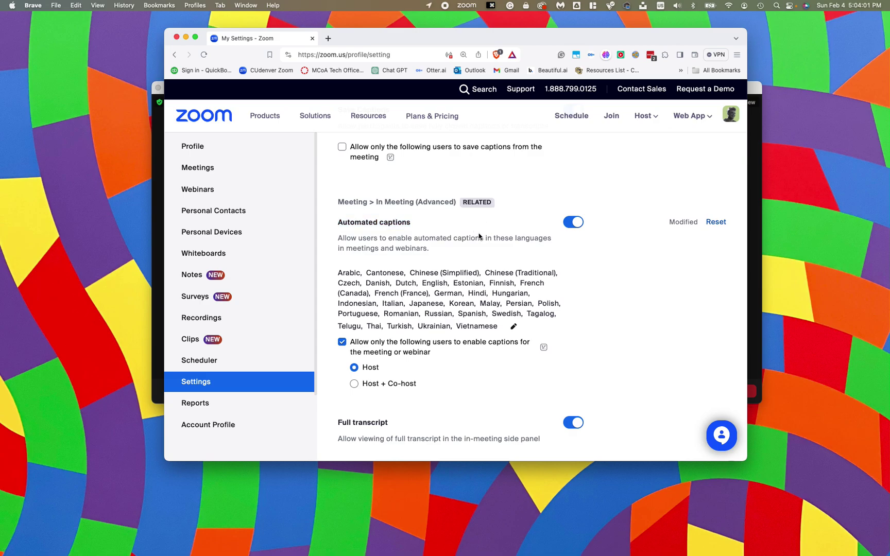
- Examine the full transcript and recording options related to closed captions, and return to the Zoom meeting window
scroll(417, 317, down, 5)
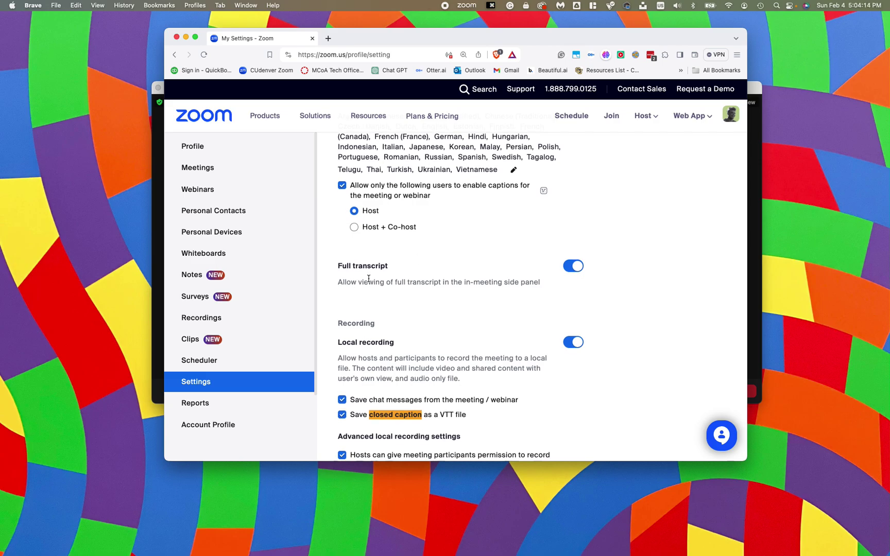
scroll(361, 281, down, 4)
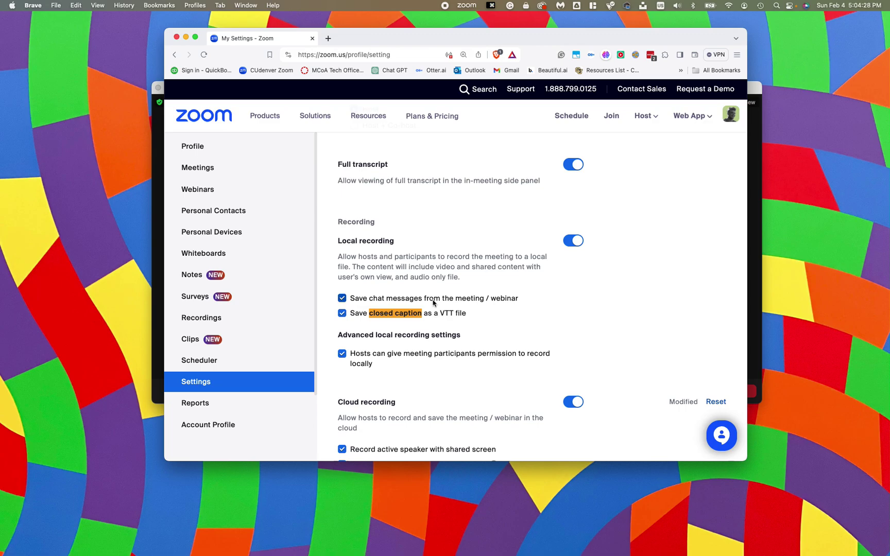
scroll(432, 302, down, 3)
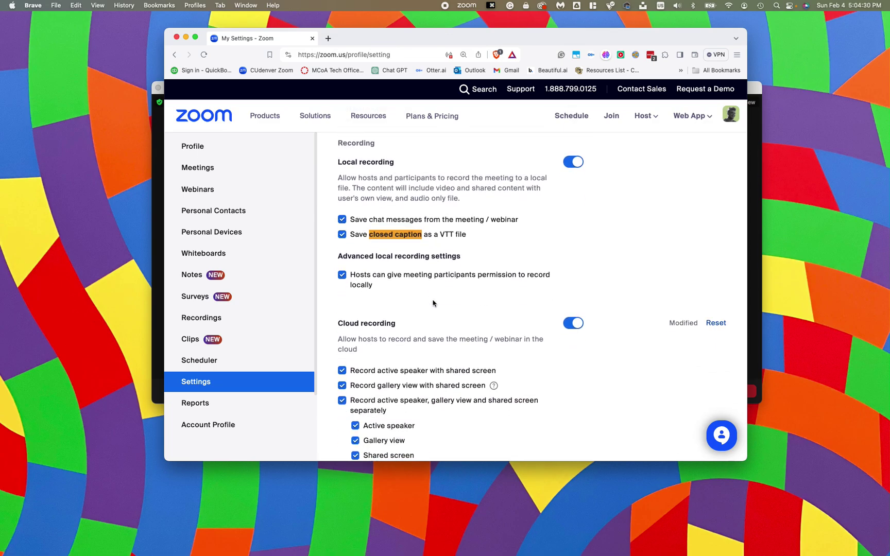
scroll(432, 303, down, 1)
scroll(433, 302, up, 2)
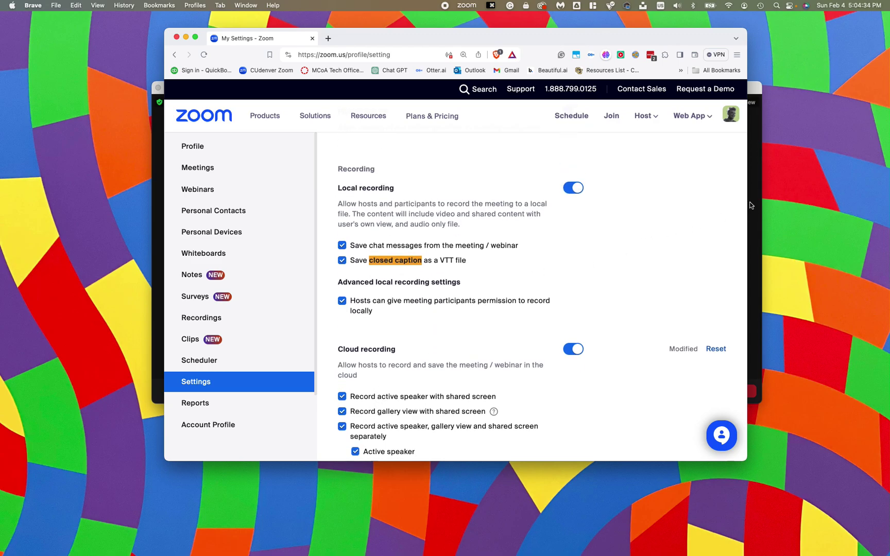
scroll(523, 217, down, 10)
scroll(523, 218, up, 5)
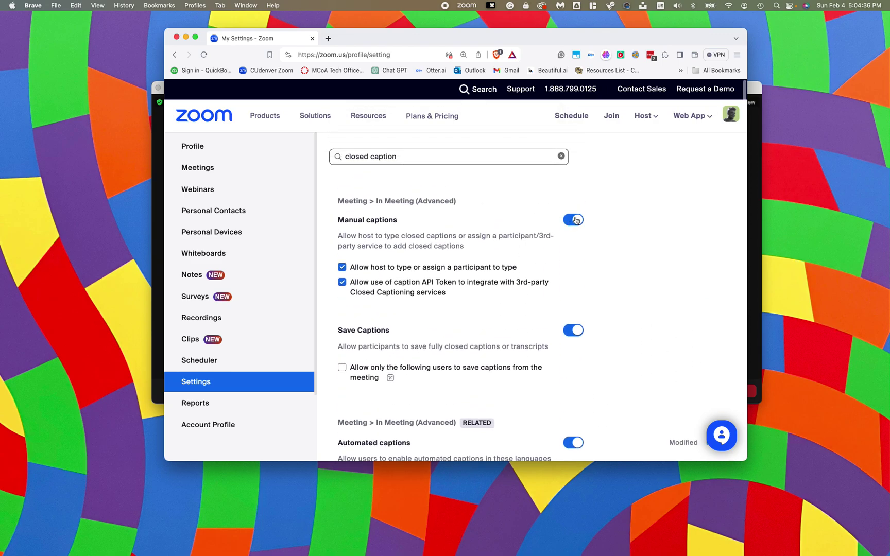
click(751, 183)
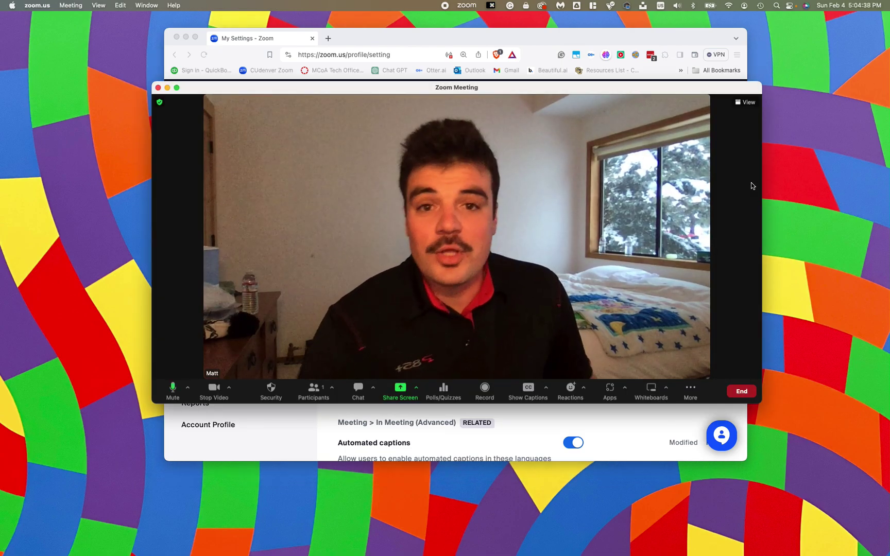